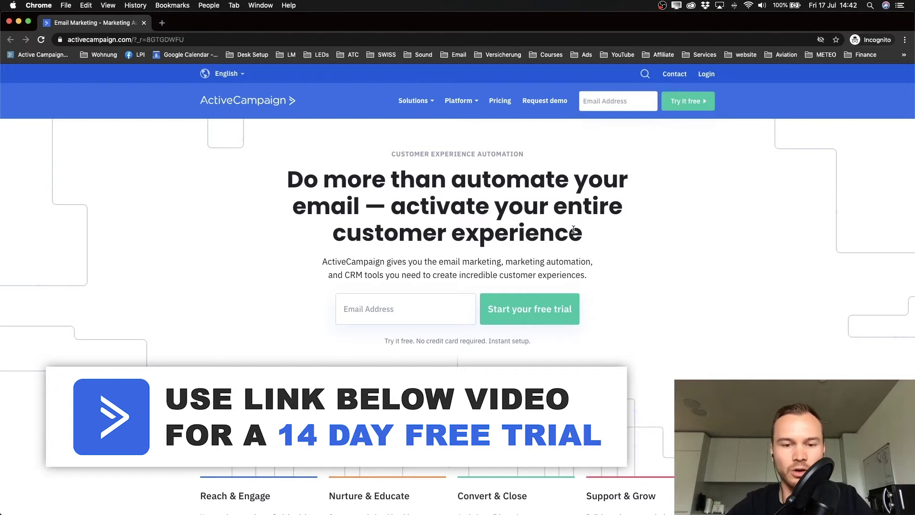
Step: Start an ActiveCampaign free trial using the autofilled account e-mail address
left_click(395, 303)
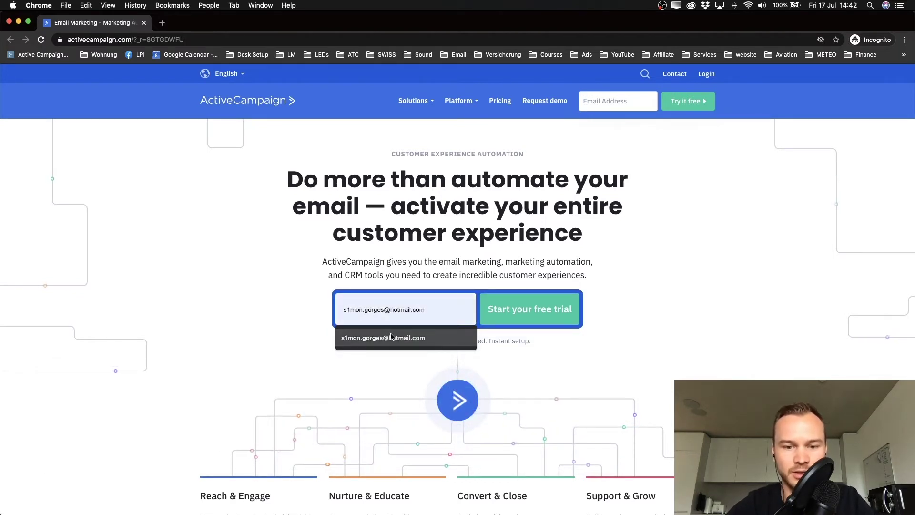
left_click(391, 337)
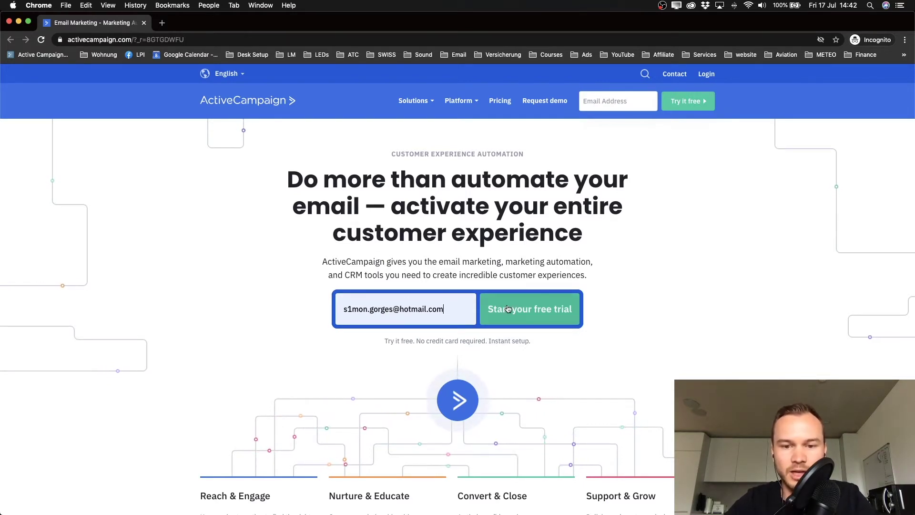
left_click(535, 317)
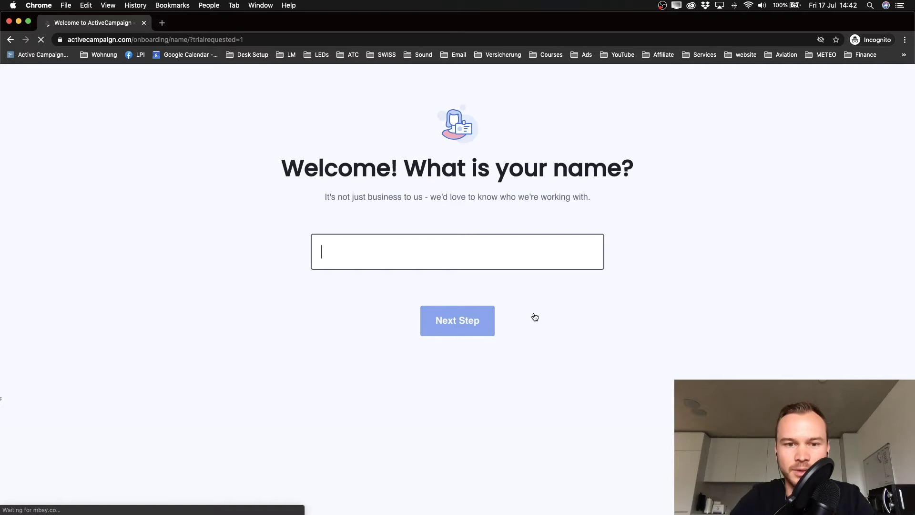
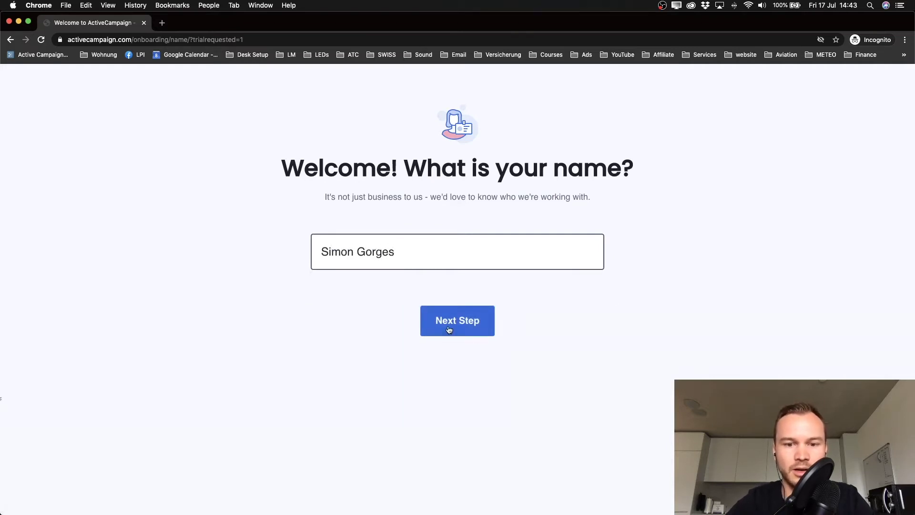
Step: Enter the user's full name, then paste the contact phone number and continue
left_click(444, 328)
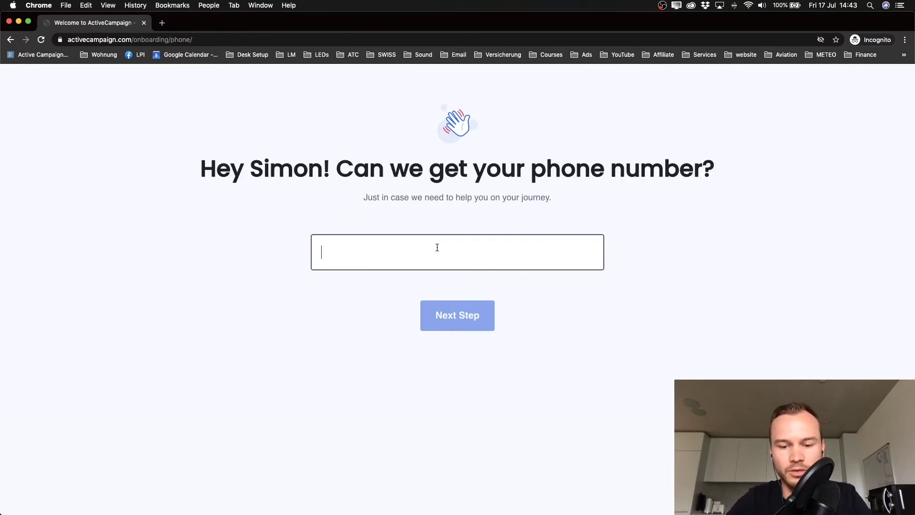
key("super+v")
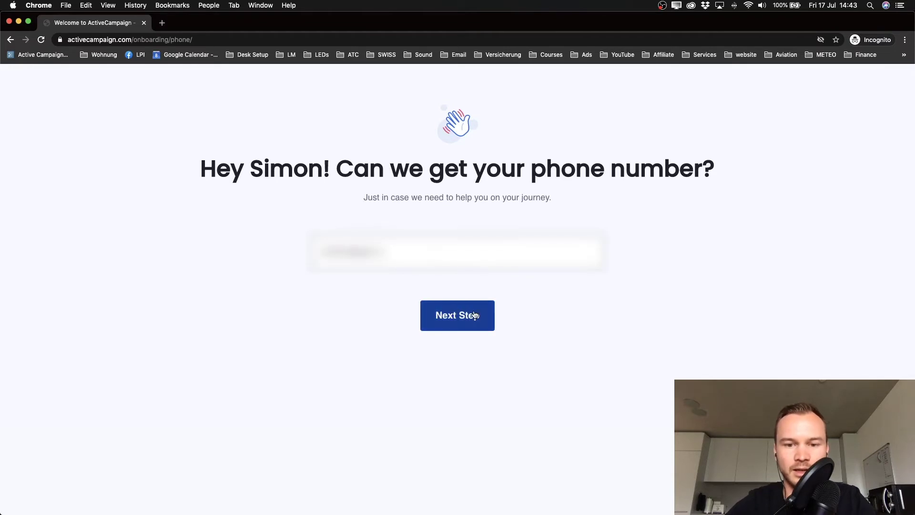
left_click(475, 315)
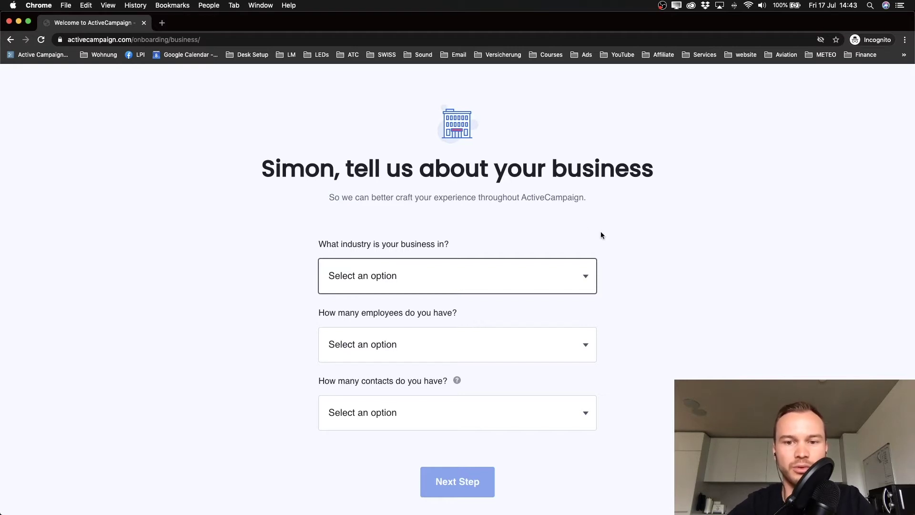
Step: Choose industry Online Training / Education, 1 employee and 2,500 - 5,000 contacts, then submit
left_click(448, 278)
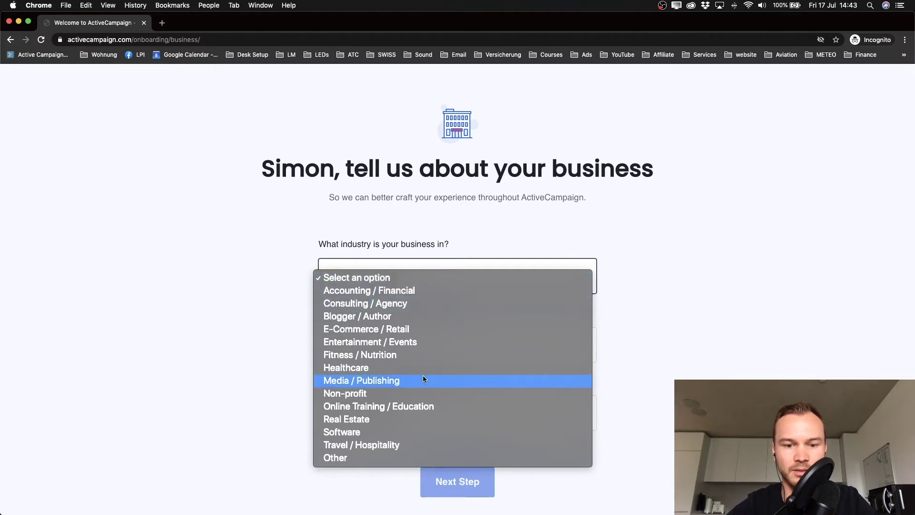
left_click(425, 405)
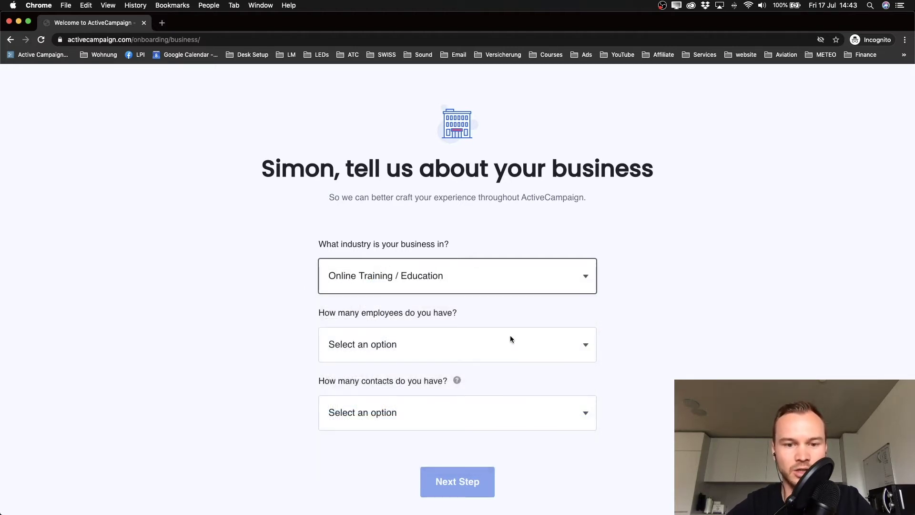
scroll(538, 329, "down", 1)
left_click(548, 310)
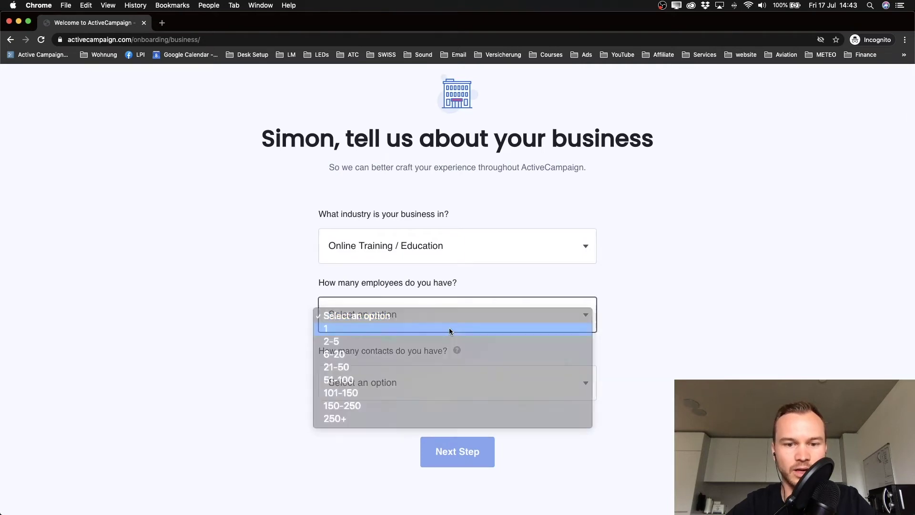
left_click(450, 329)
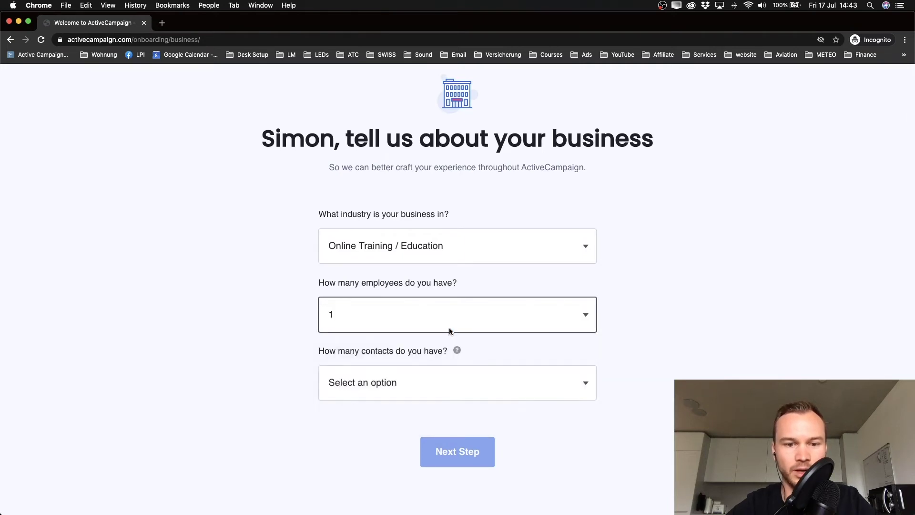
left_click(348, 379)
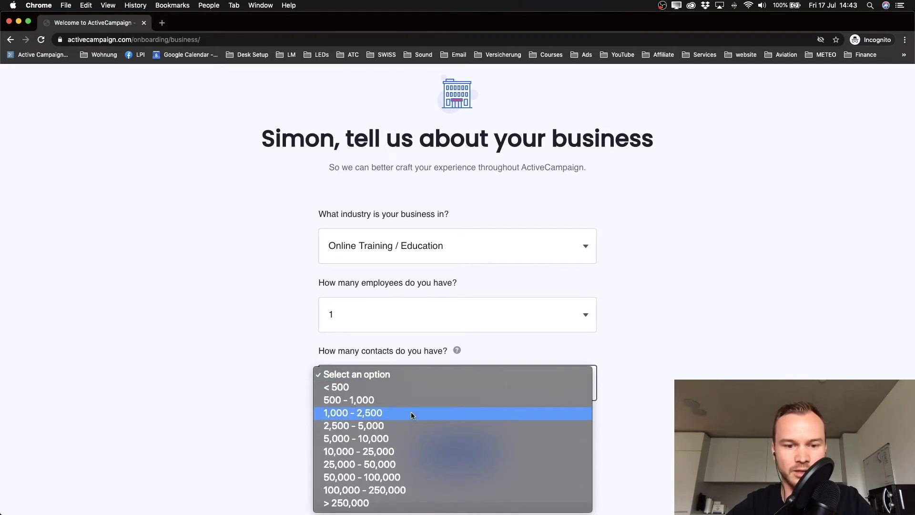
left_click(354, 426)
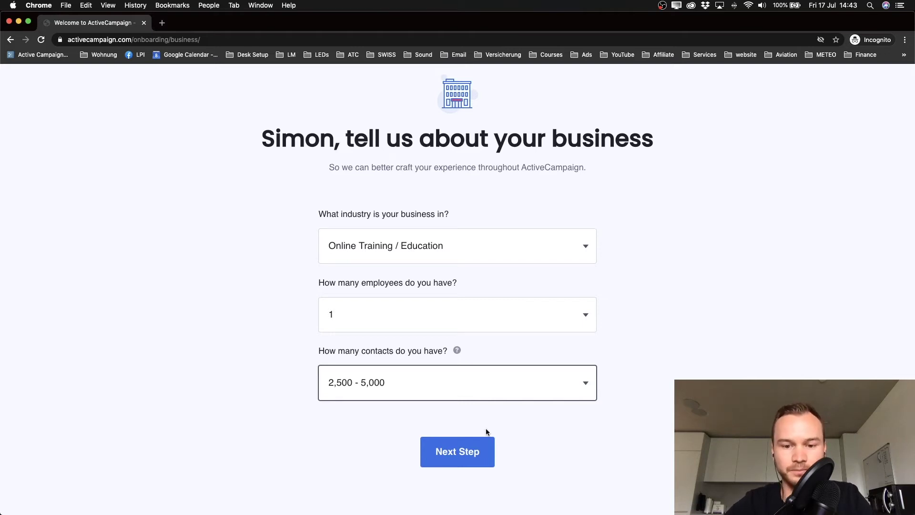
left_click(466, 453)
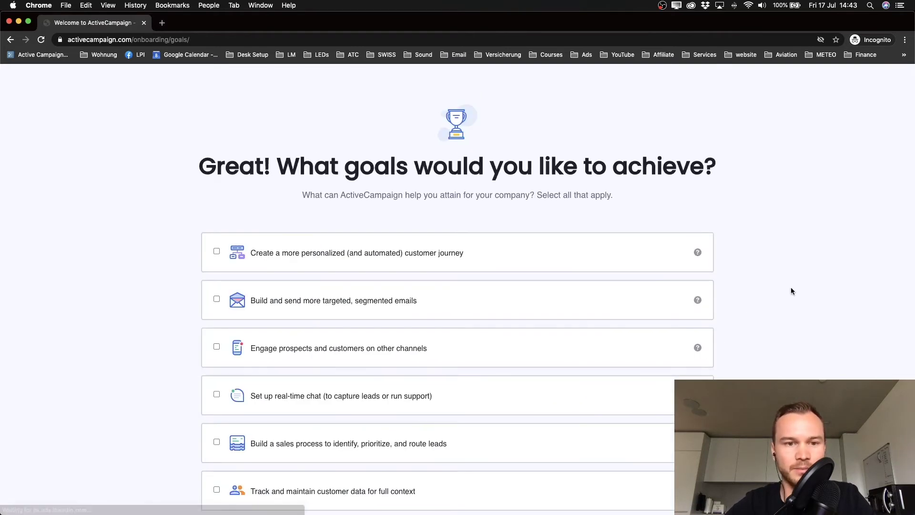
Step: Tick the personalized customer journey and targeted, segmented emails goals and submit them
scroll(791, 288, "down", 1)
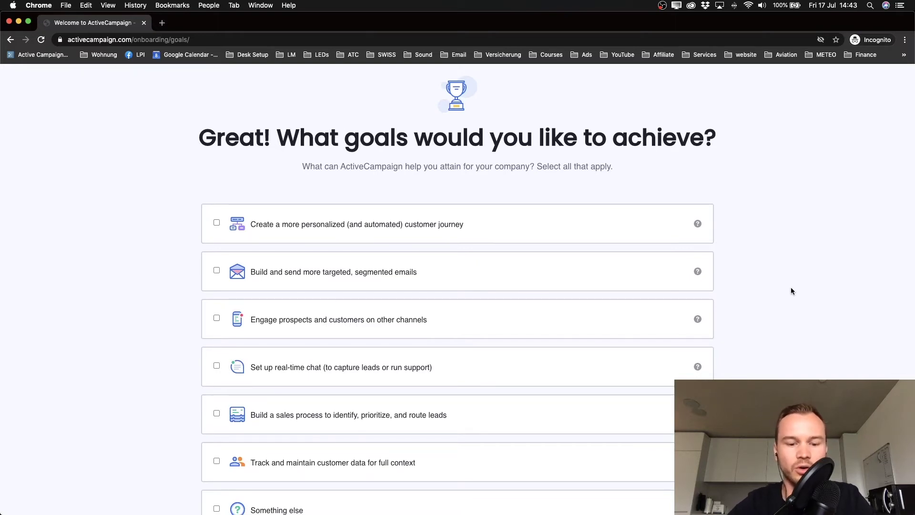
scroll(776, 227, "down", 2)
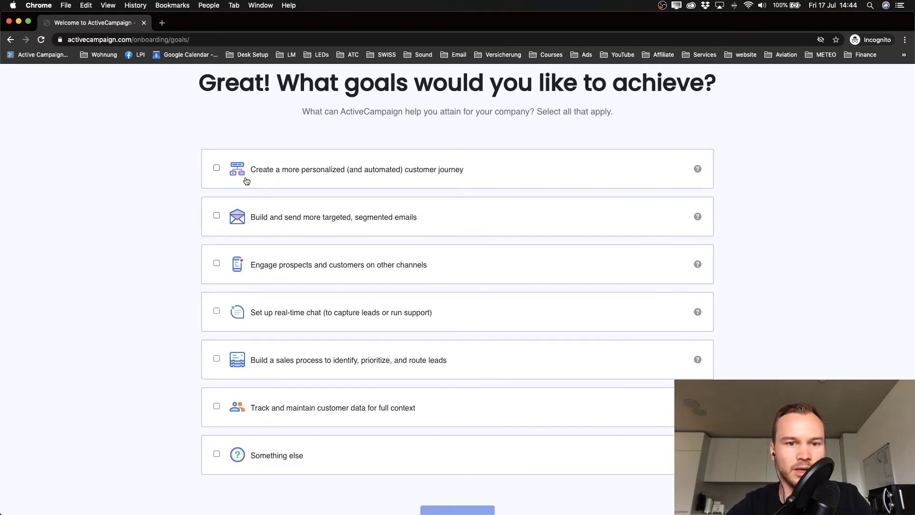
left_click(218, 171)
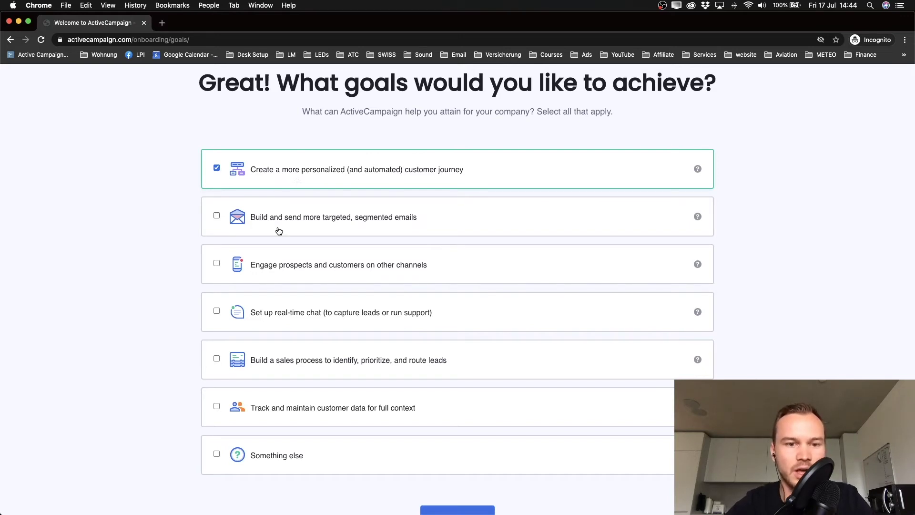
left_click(218, 217)
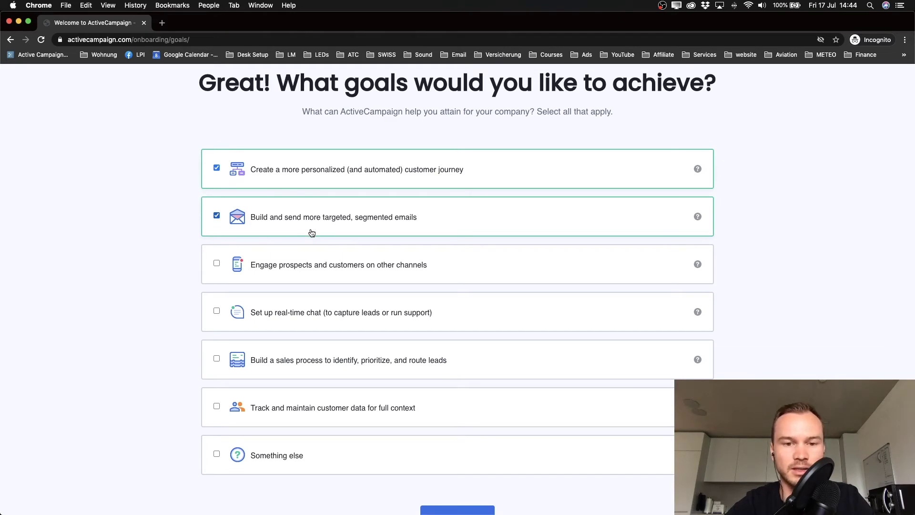
scroll(362, 249, "down", 3)
left_click(444, 448)
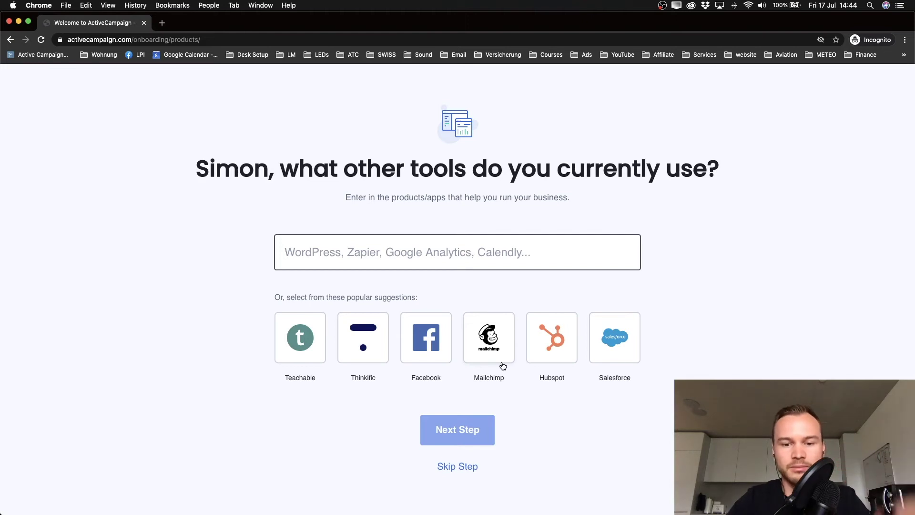
Step: Skip the other-tools question and finish sign-up with an account password
scroll(404, 374, "down", 1)
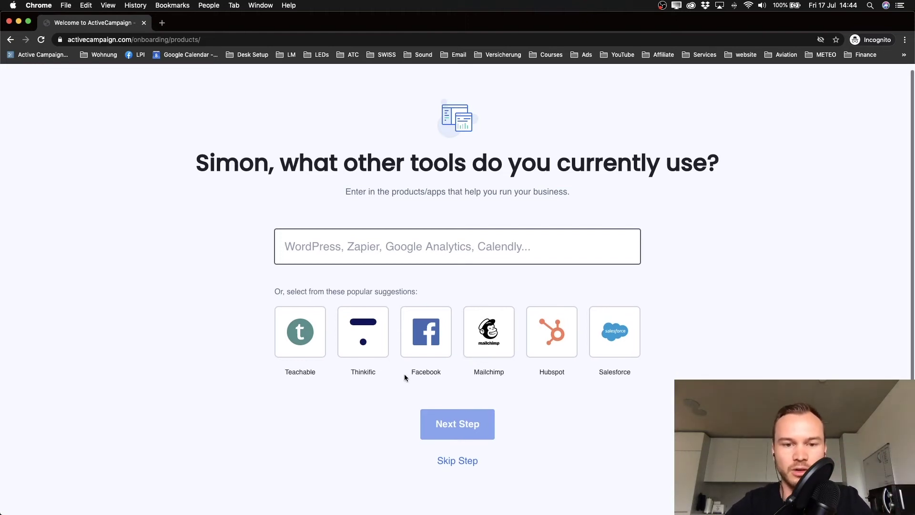
left_click(458, 463)
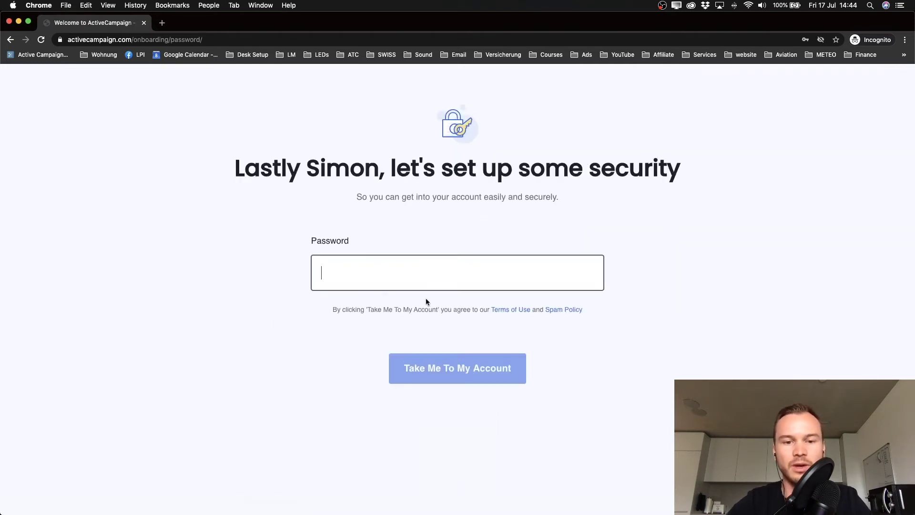
type("••••••••••••")
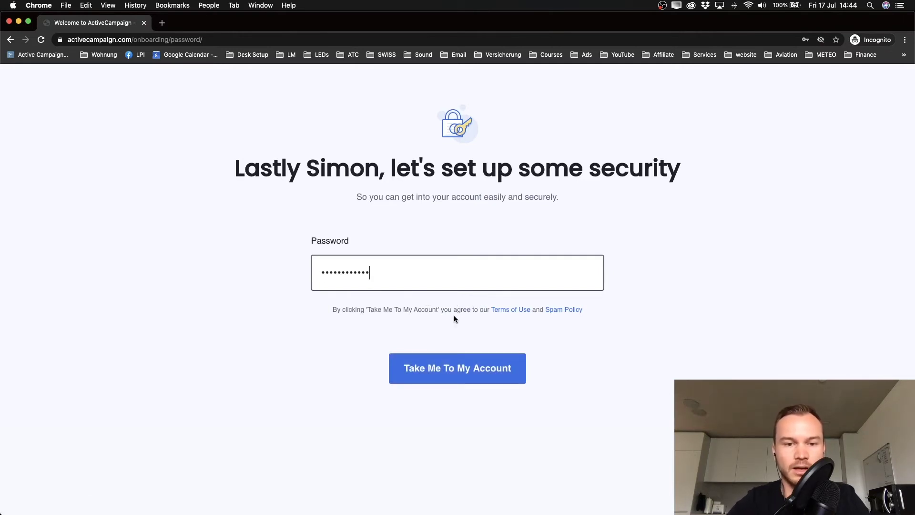
left_click(448, 376)
left_click(449, 376)
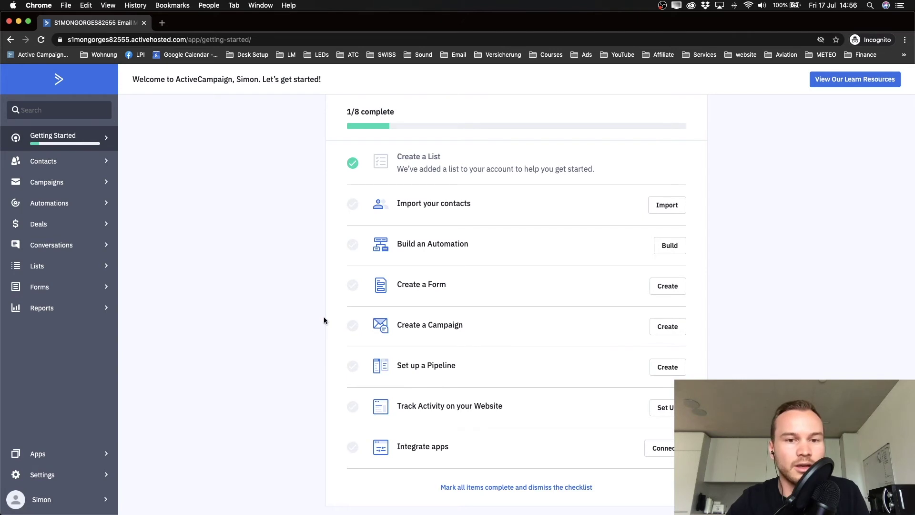
Step: Open the overview dashboard via the ActiveCampaign logo in the sidebar
left_click(61, 82)
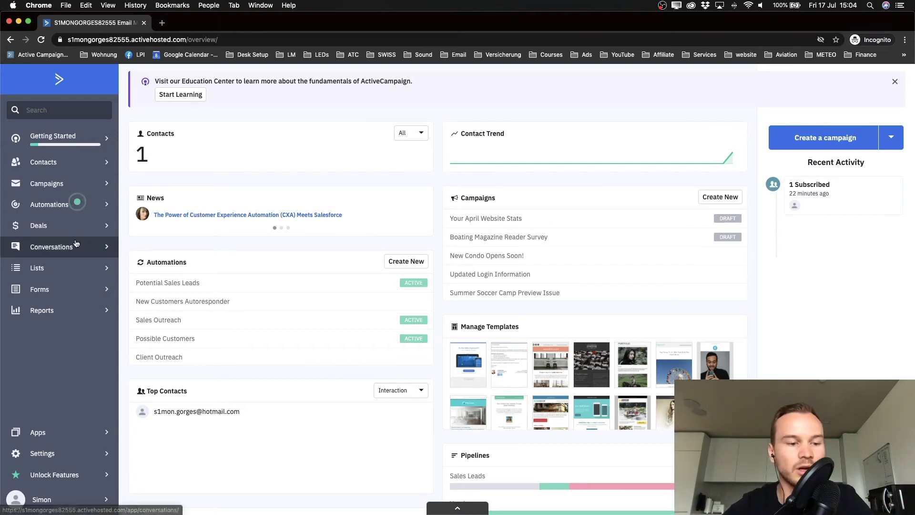
Step: In Settings > Addresses add Example Company, Examplestreet 11, 8050 Zürich, then return to the dashboard
left_click(62, 455)
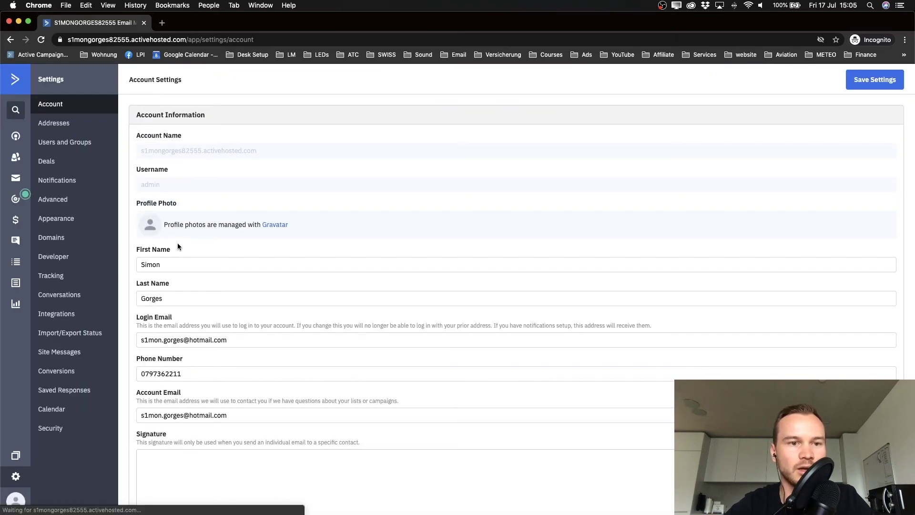
left_click(65, 124)
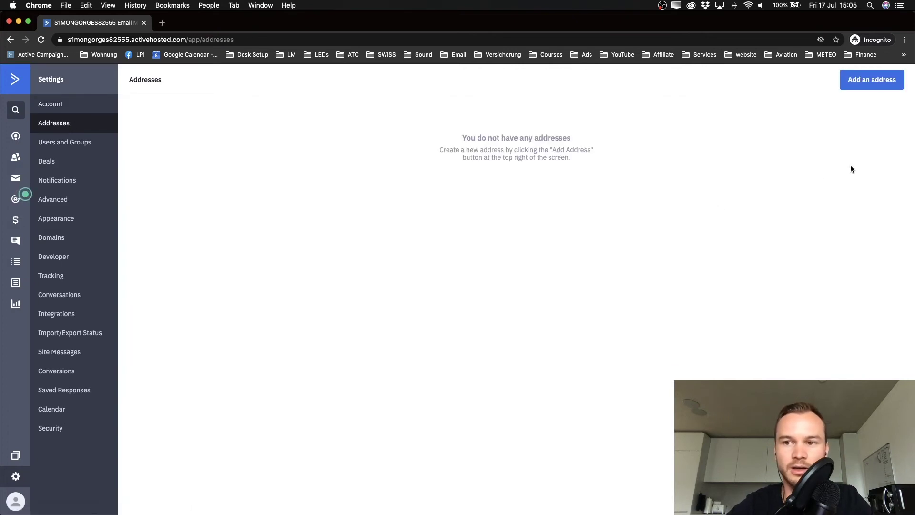
left_click(867, 89)
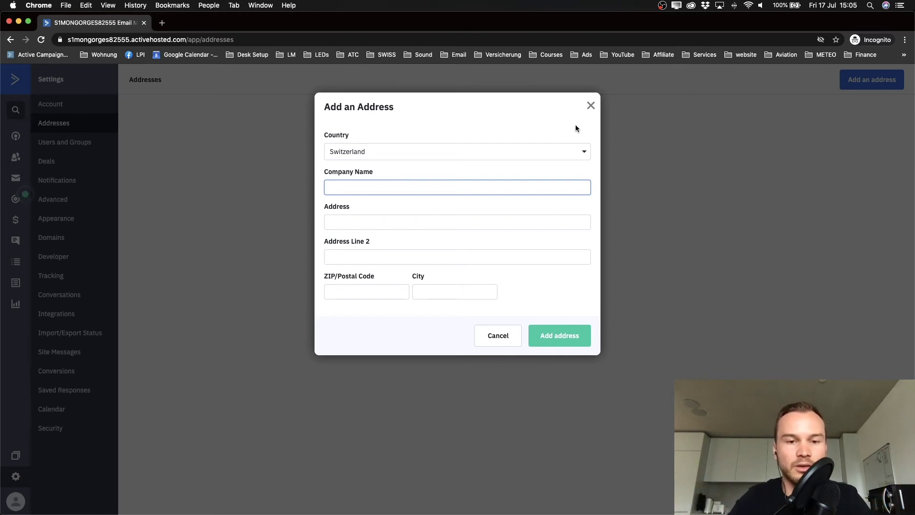
type("Ex")
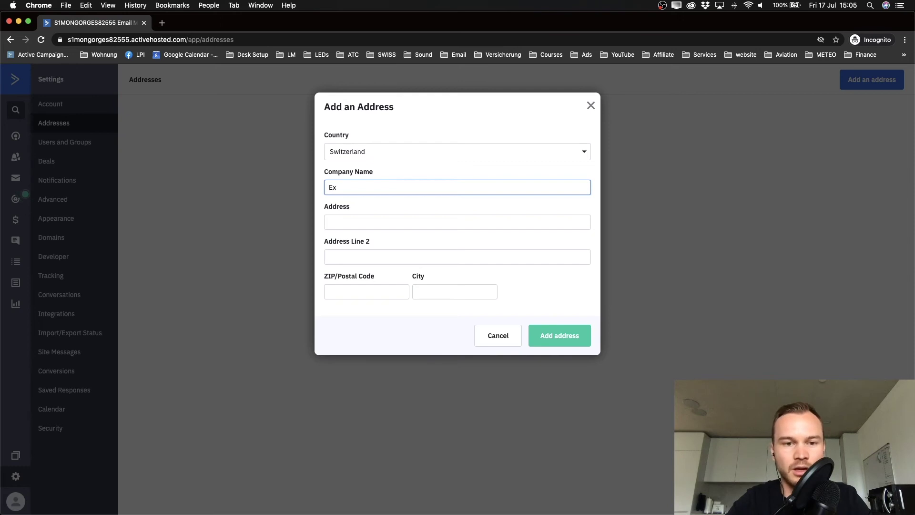
type("ample Company")
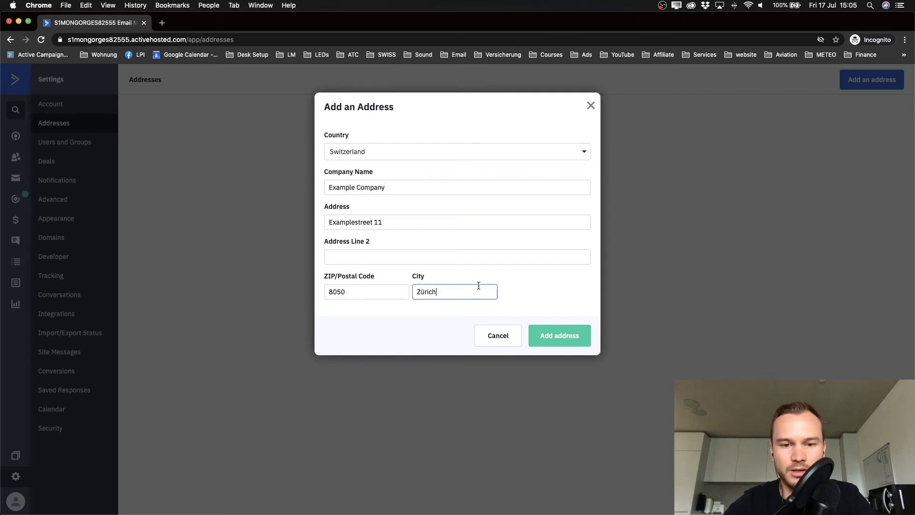
left_click(549, 337)
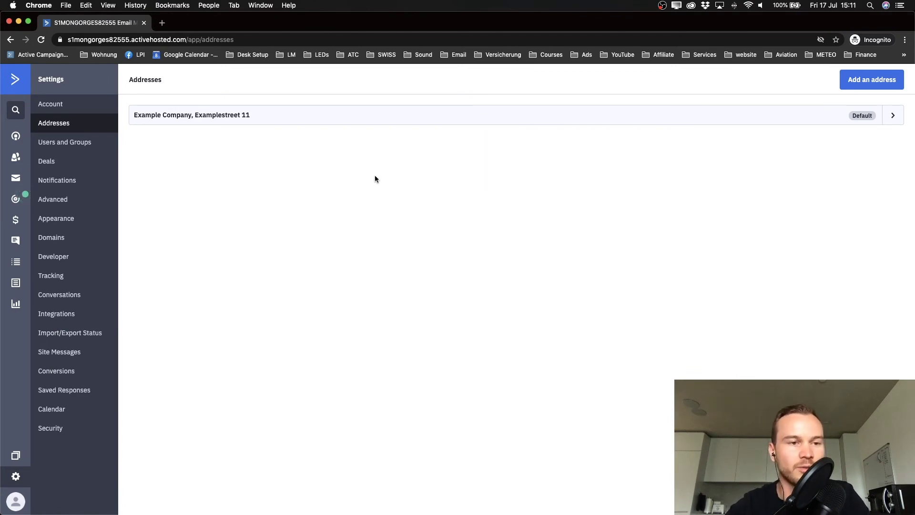
left_click(15, 82)
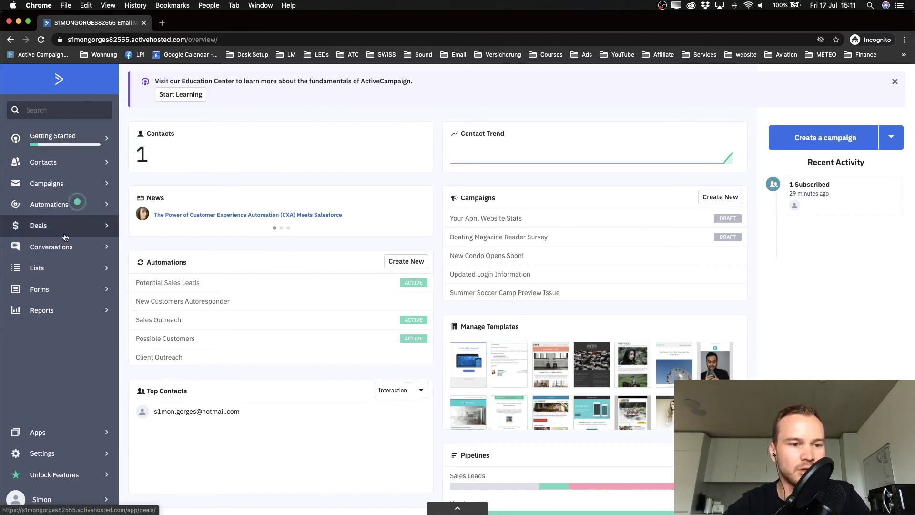
Step: Open the Lists page showing the Master Contact List with 1 active contact
left_click(57, 272)
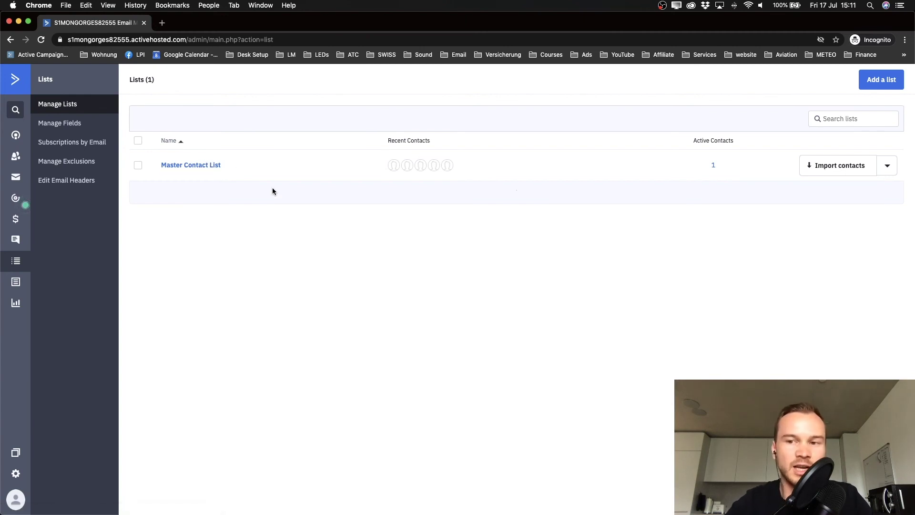
left_click(888, 169)
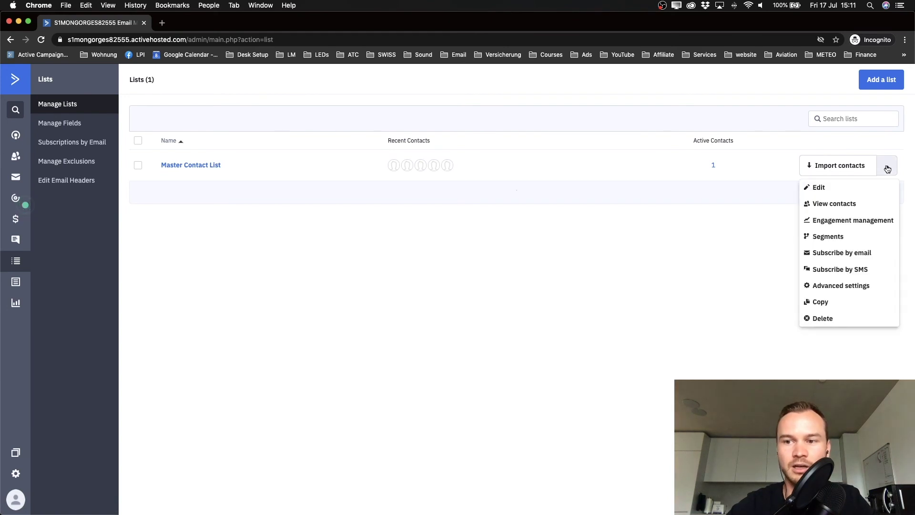
left_click(822, 187)
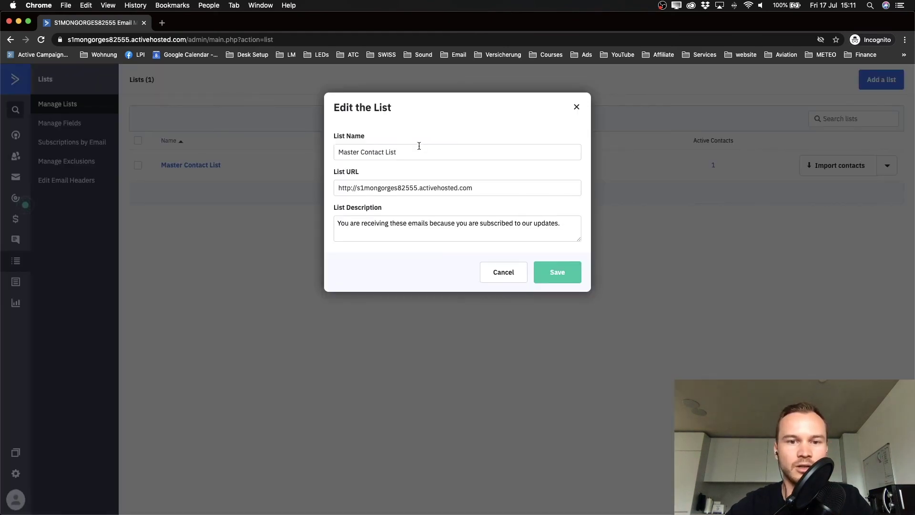
left_click_drag(410, 152, 321, 153)
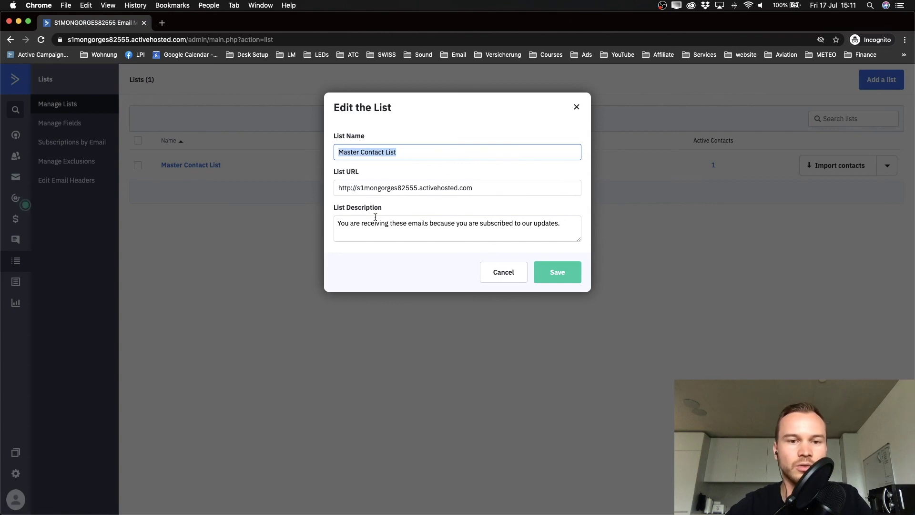
left_click_drag(337, 224, 553, 224)
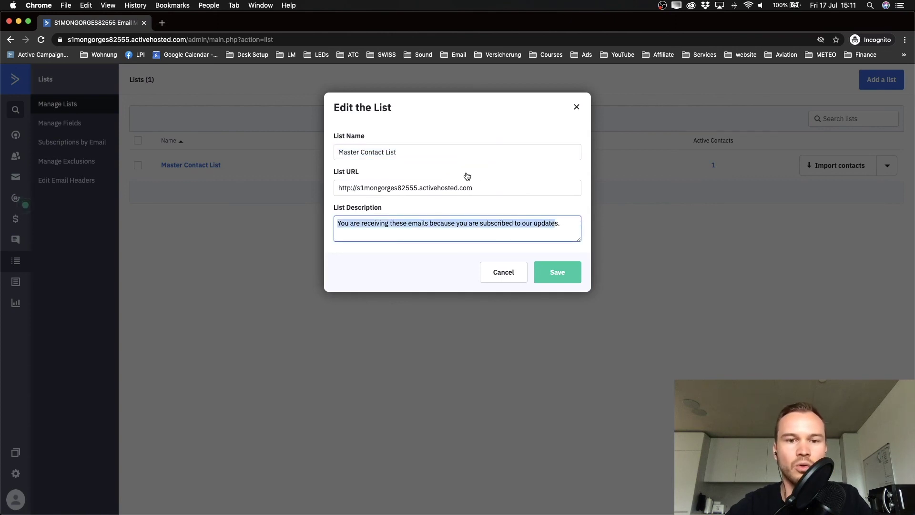
left_click(476, 188)
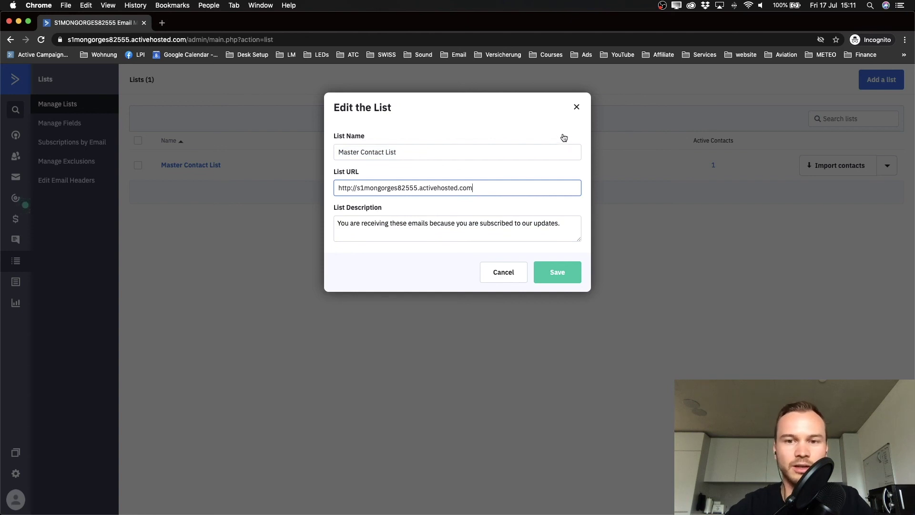
left_click(577, 107)
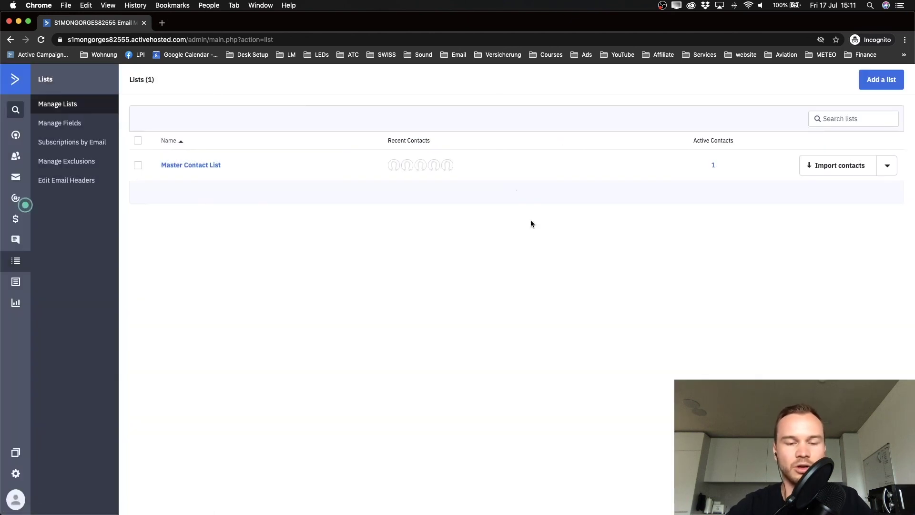